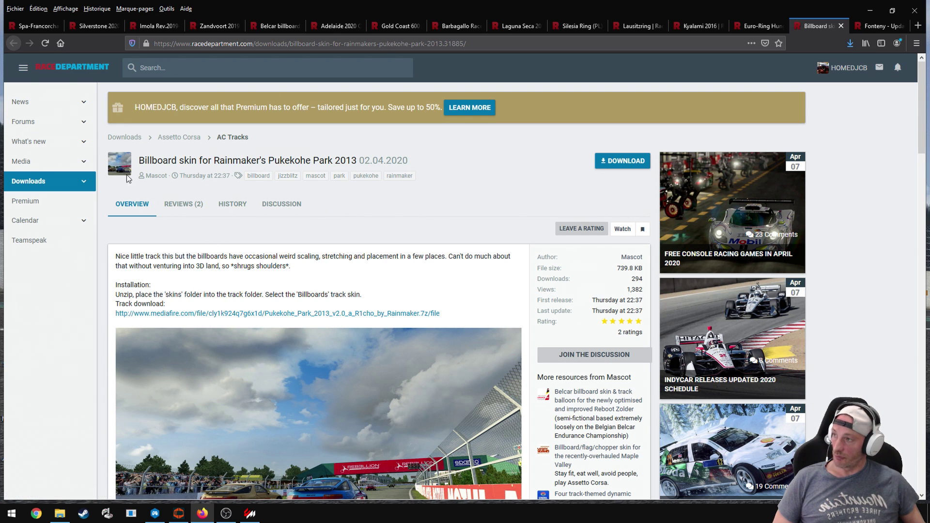
Step: Look through the screenshots and description of the Pukekohe Park 2013 billboard skin page
scroll(312, 313, down, 5)
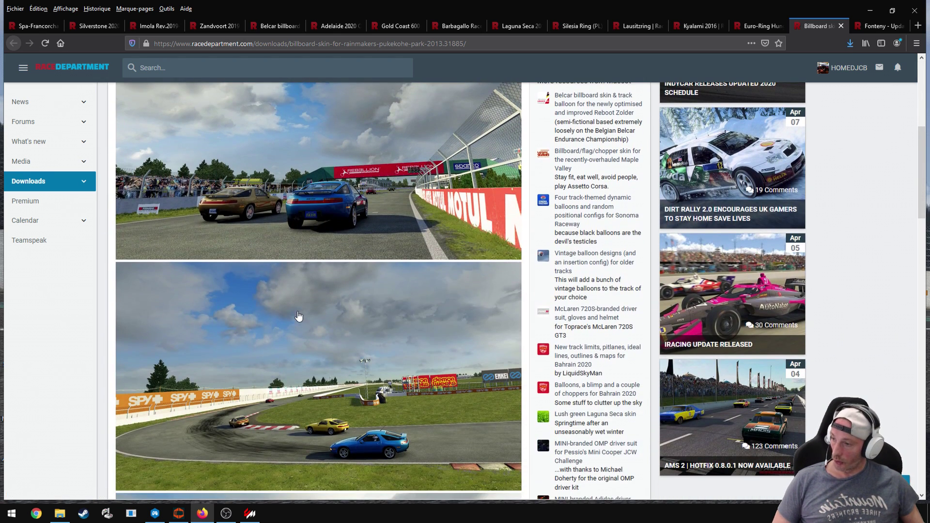
scroll(298, 316, down, 10)
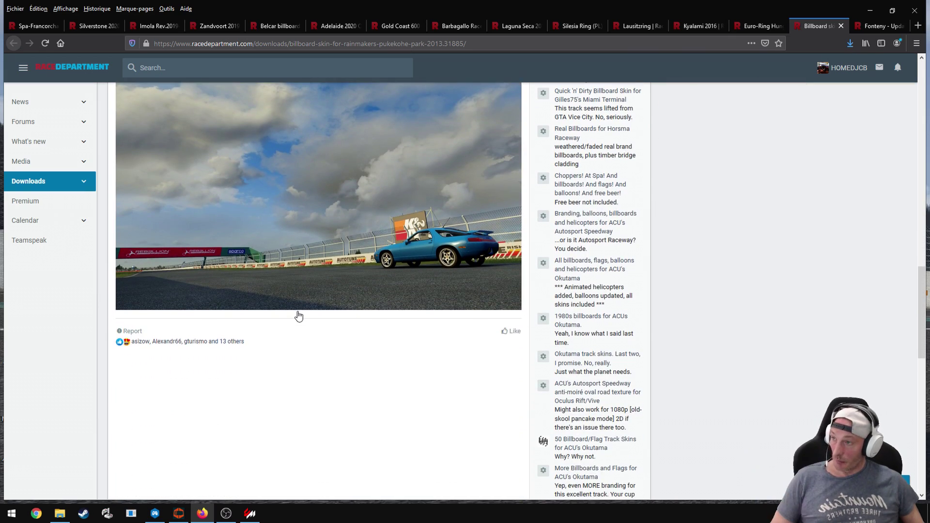
scroll(299, 315, up, 15)
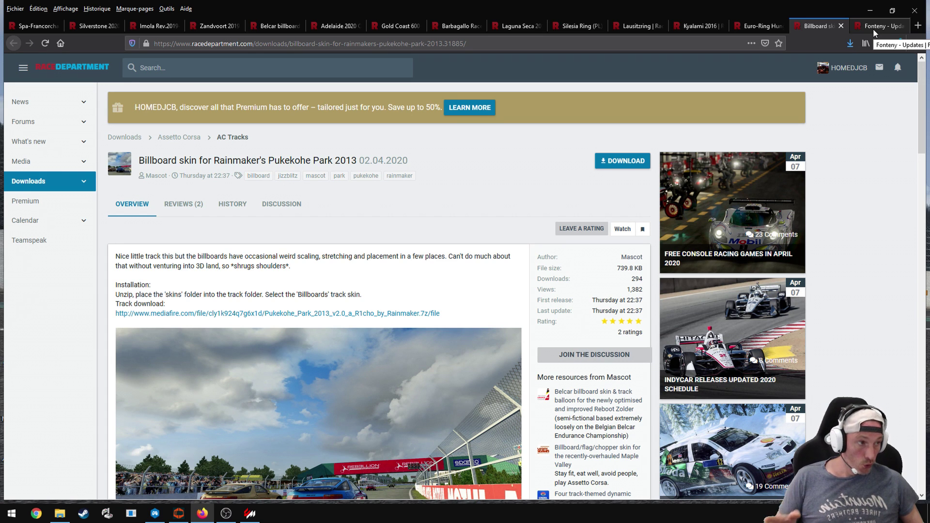
Step: Open the Fonteny track's updates page and review the v1.1 release notes and preview image
click(874, 31)
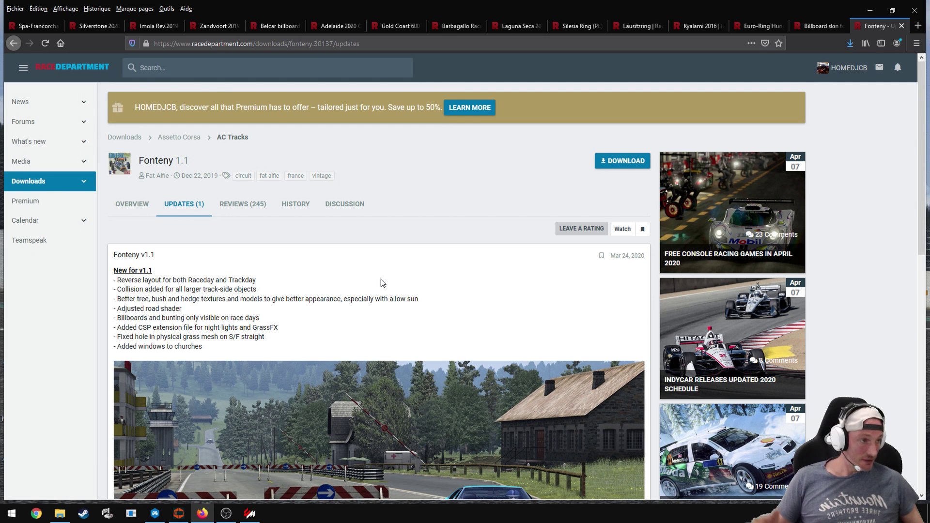
scroll(380, 279, down, 4)
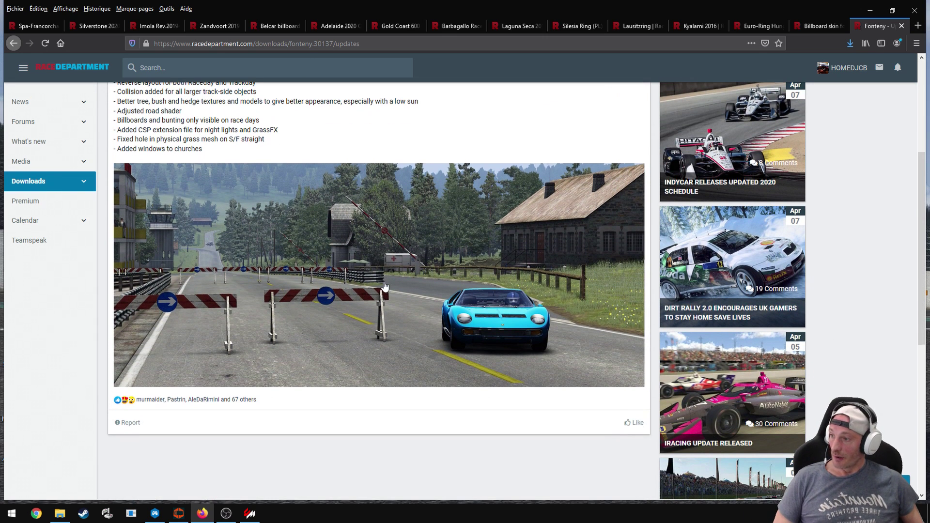
scroll(385, 286, up, 4)
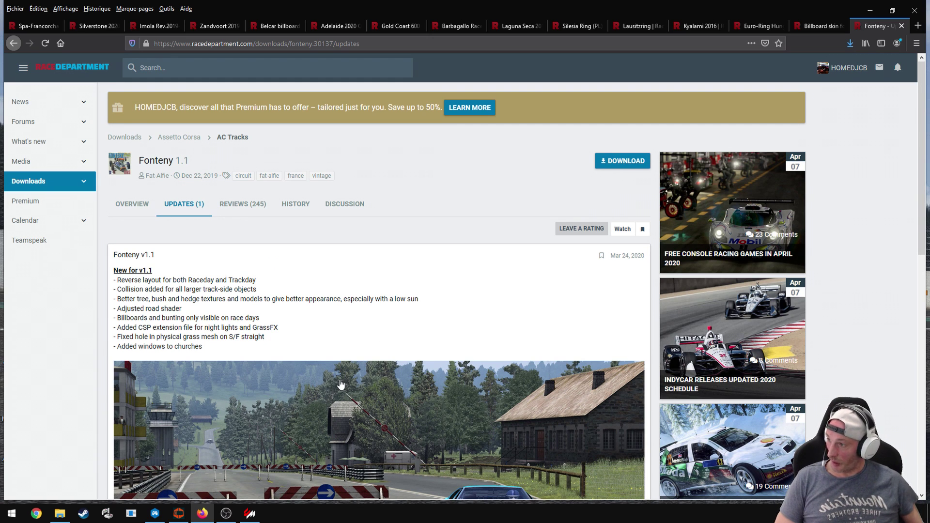
scroll(340, 384, down, 3)
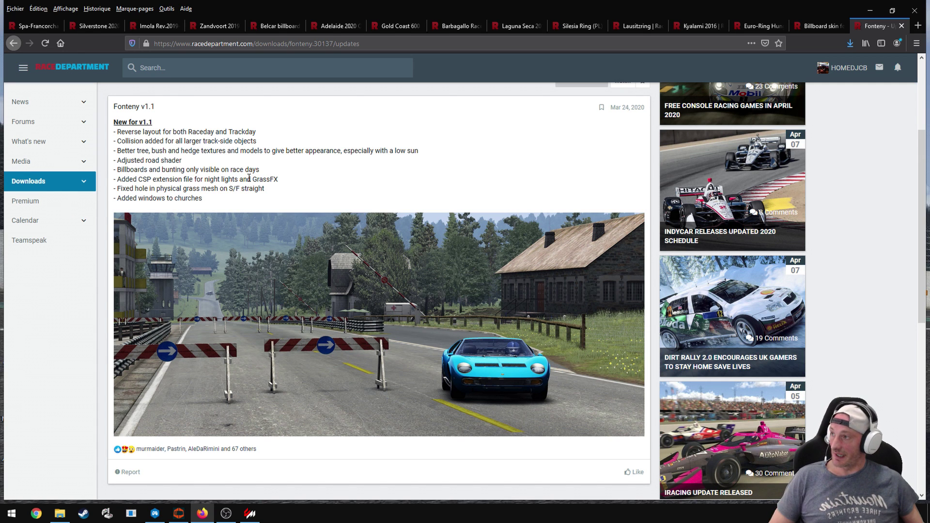
scroll(194, 156, down, 1)
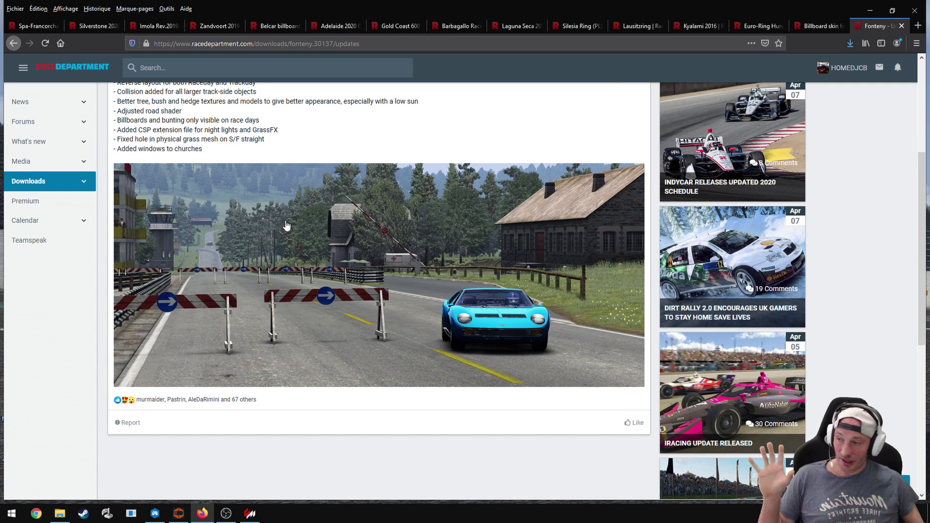
scroll(286, 223, up, 4)
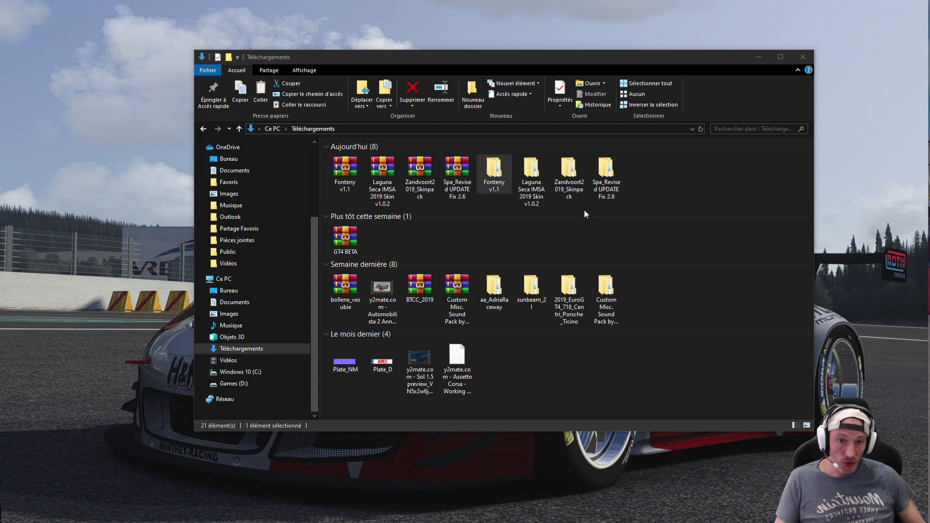
Step: Open the extracted Fonteny v1.1 folder in the downloads and copy the fonteny track folder inside it
double_click(494, 172)
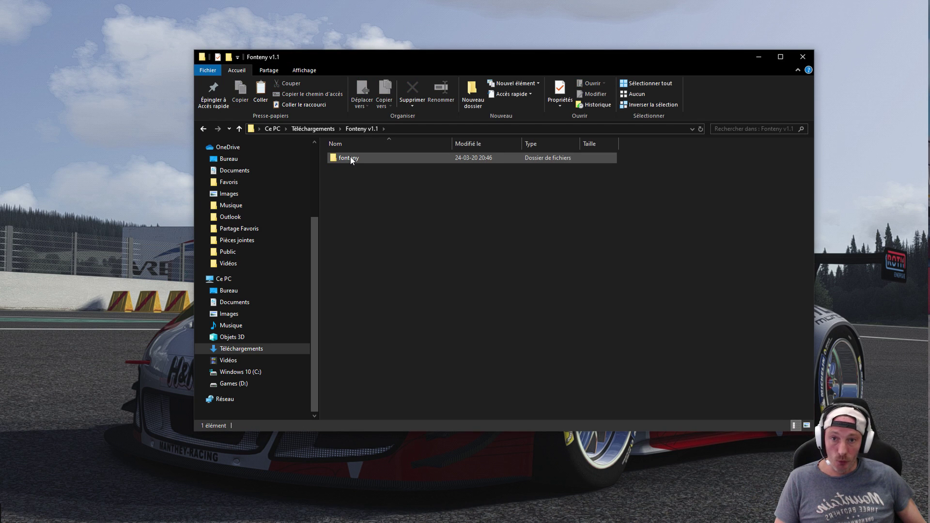
click(239, 129)
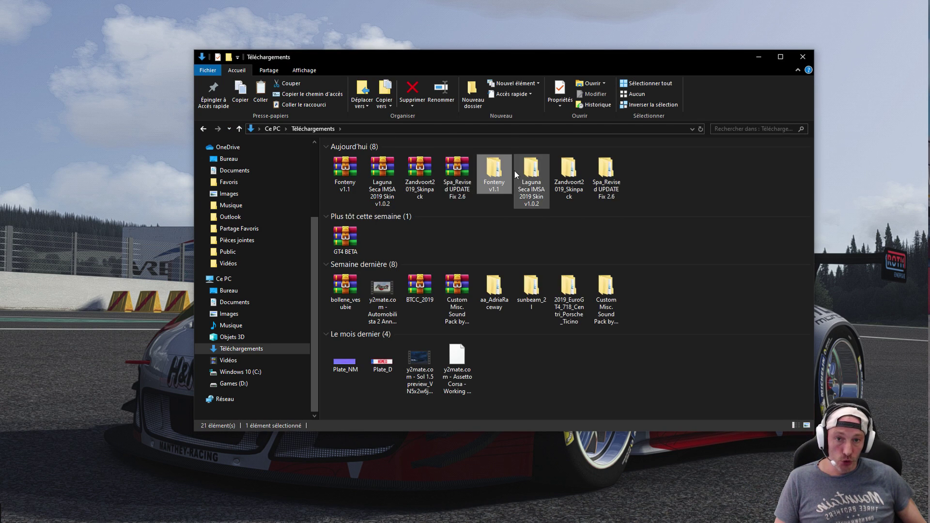
double_click(362, 154)
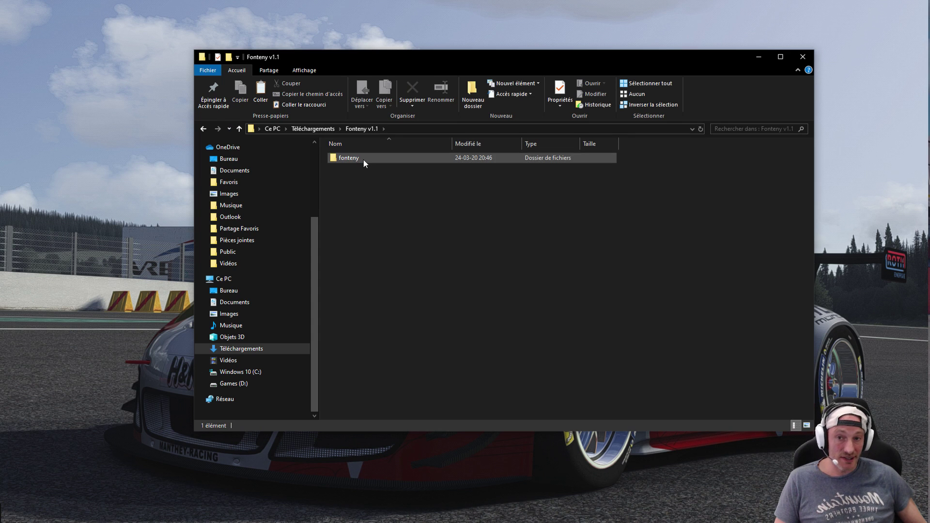
double_click(363, 159)
click(239, 128)
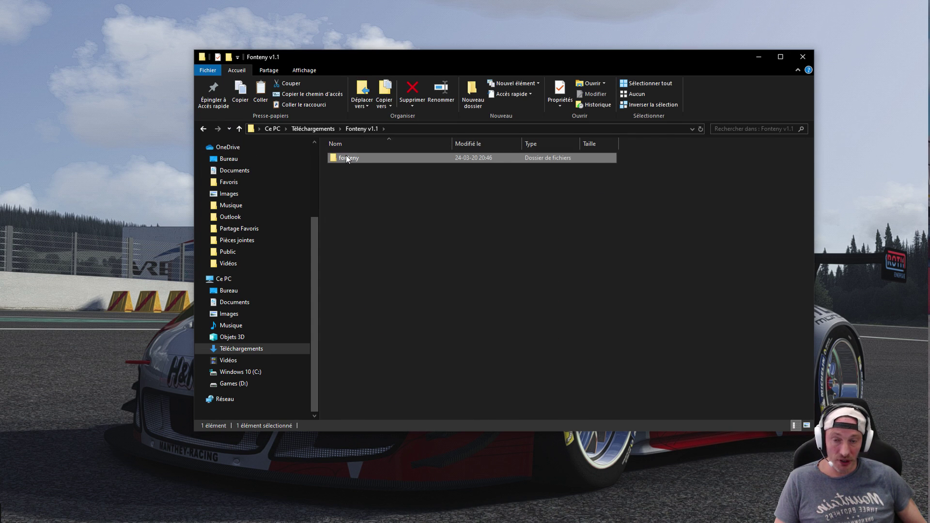
right_click(347, 159)
click(382, 347)
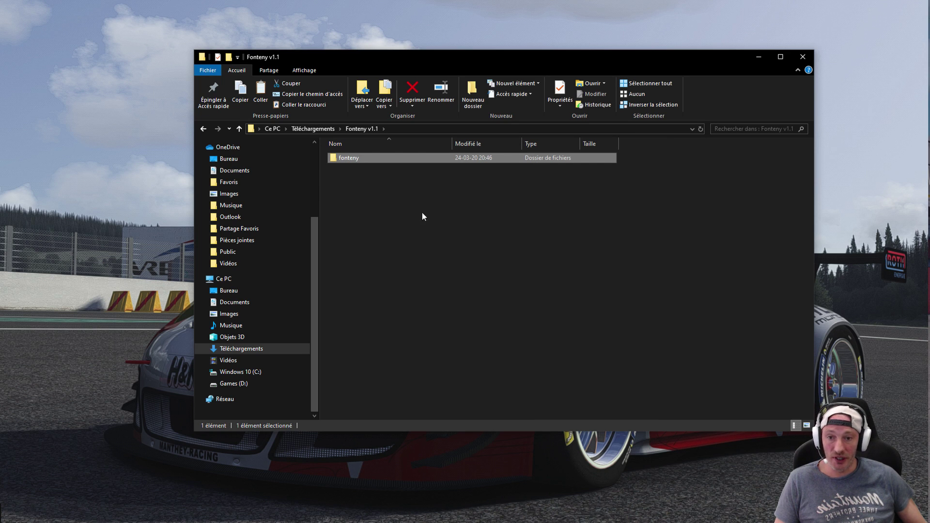
Step: Examine the contents of the fonteny track folder inside Fonteny v1.1, ending back in the downloads folder
double_click(361, 159)
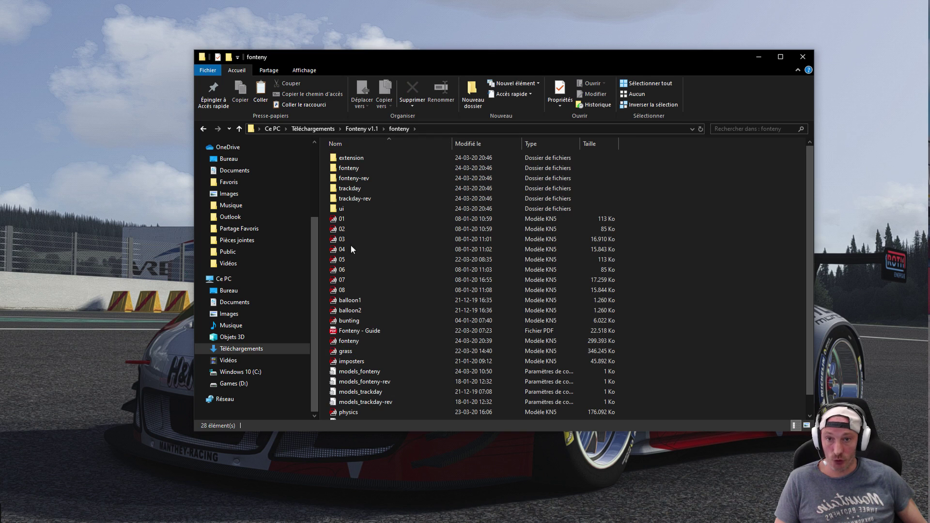
click(239, 129)
click(238, 129)
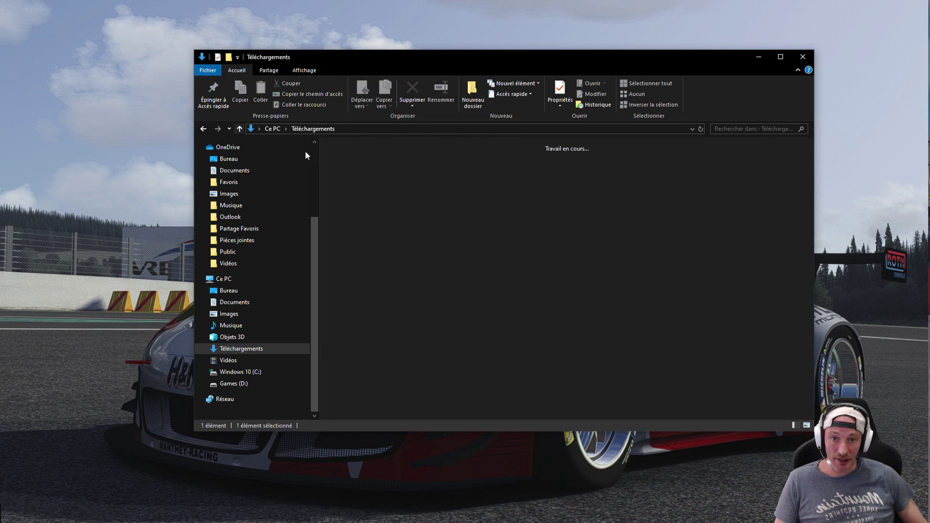
right_click(493, 174)
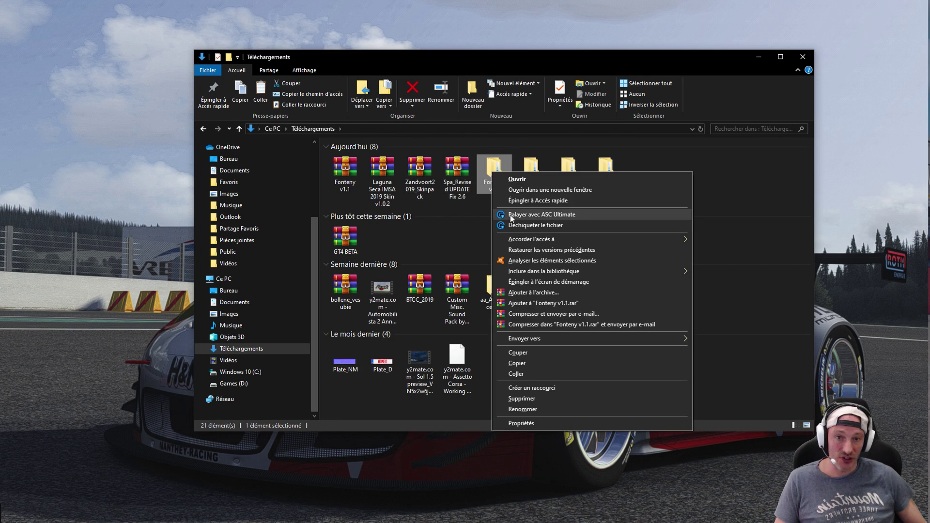
click(488, 165)
double_click(489, 164)
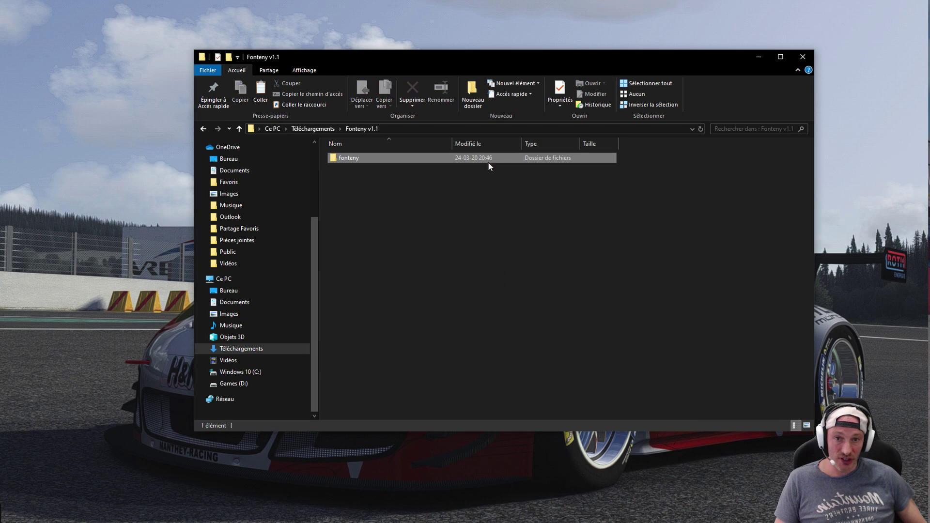
mouse_move(400, 153)
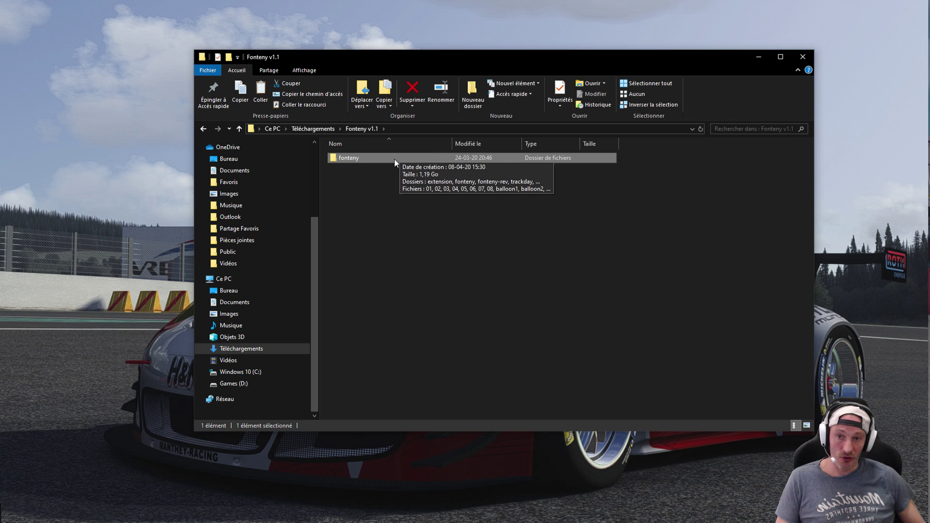
click(394, 159)
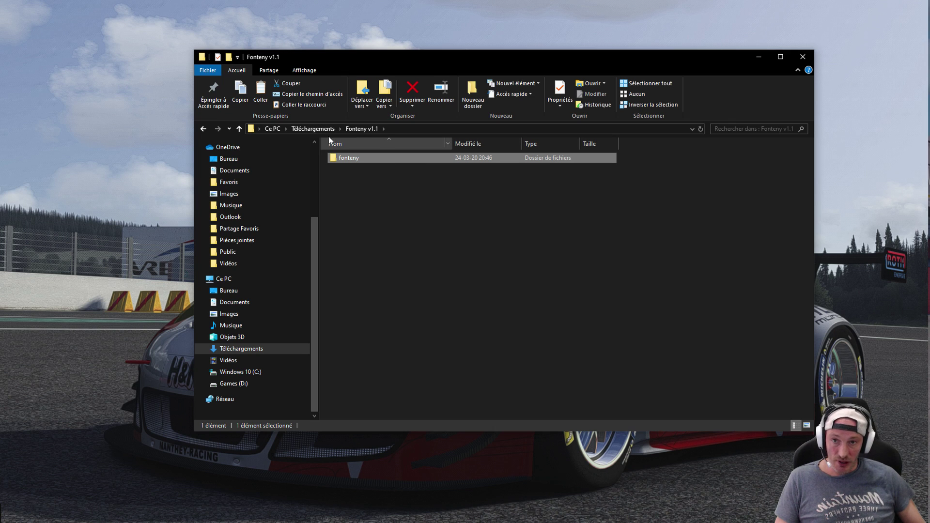
click(239, 129)
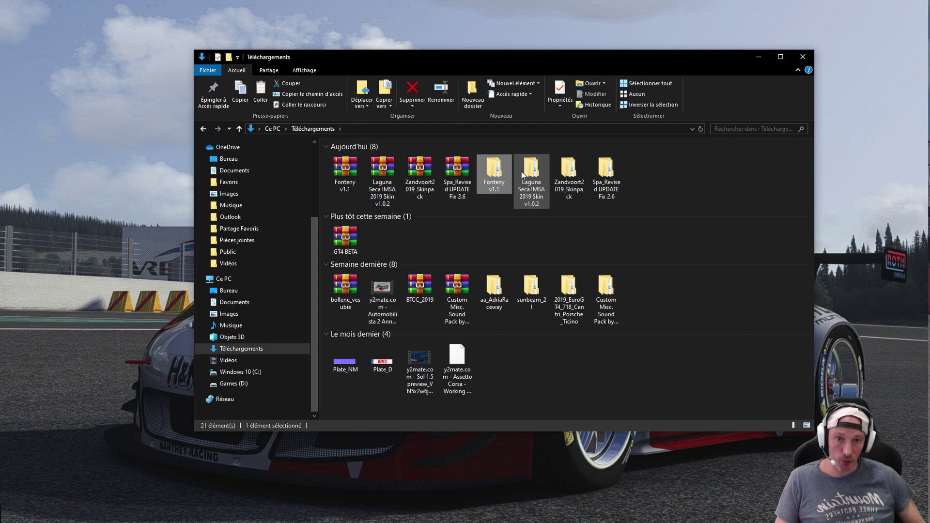
Step: Open the Laguna Seca IMSA 2019 Skin v1.0.2 download down to its assettocorsa folder and select the content and extension folders
double_click(533, 178)
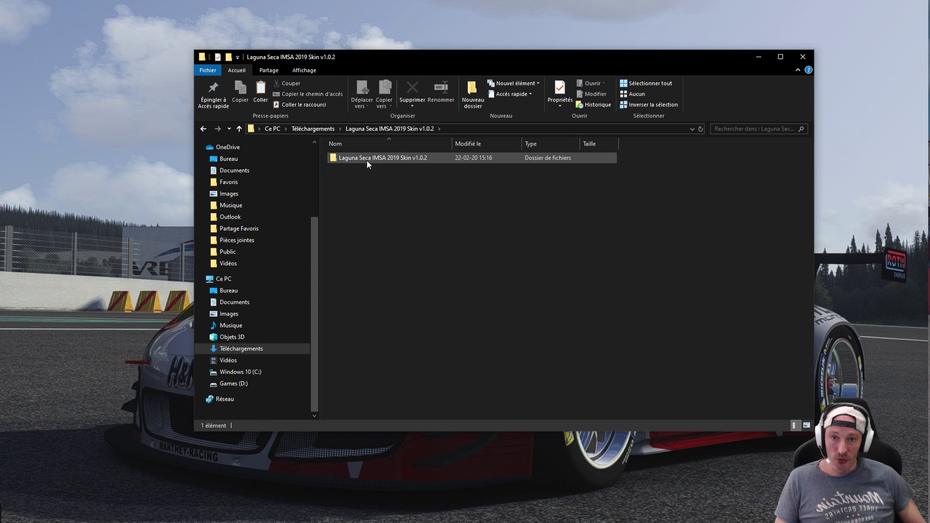
double_click(364, 159)
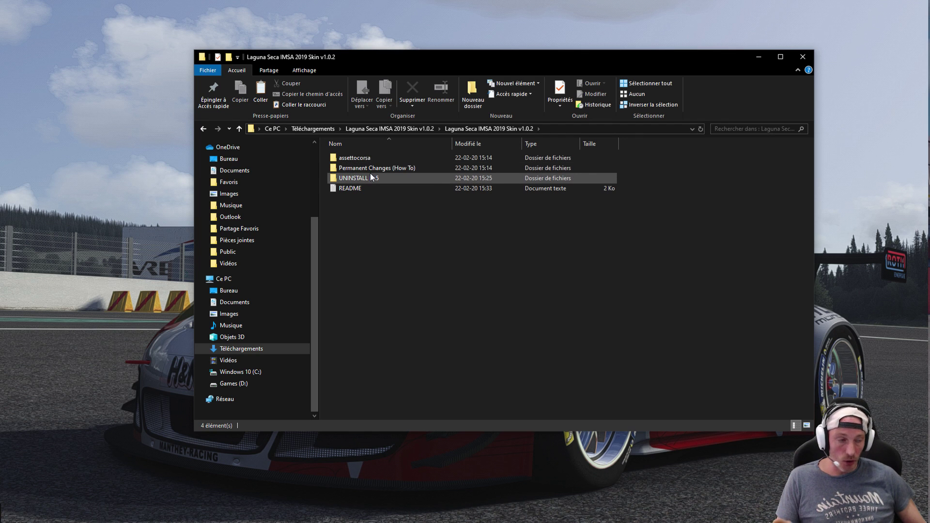
mouse_move(370, 173)
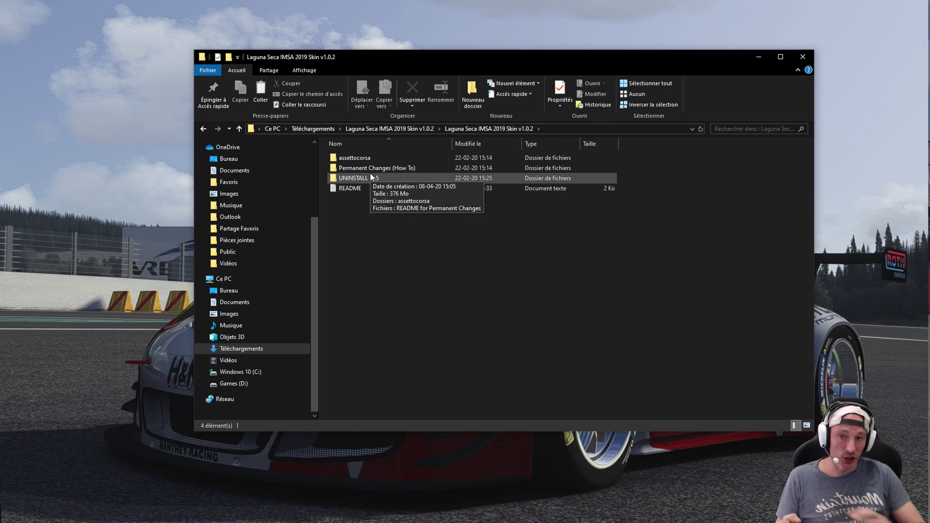
double_click(350, 158)
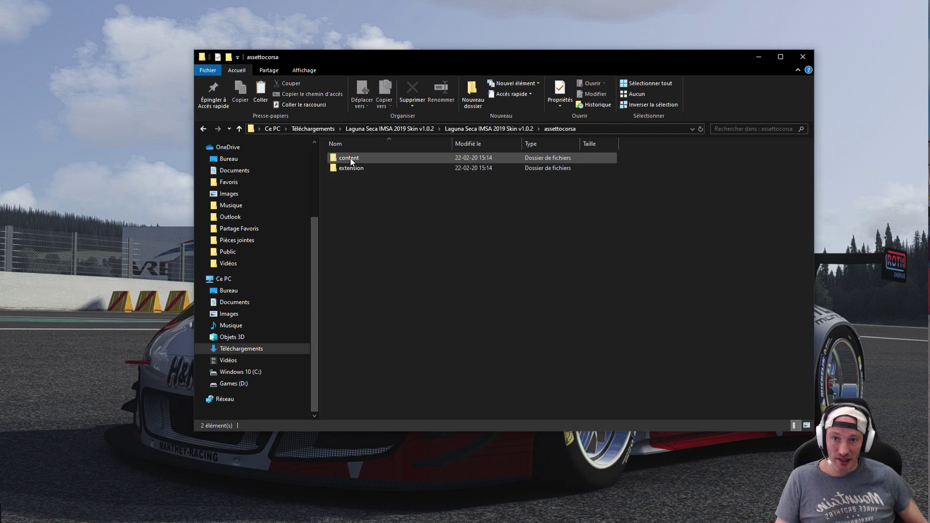
drag(372, 191, 339, 153)
mouse_move(357, 169)
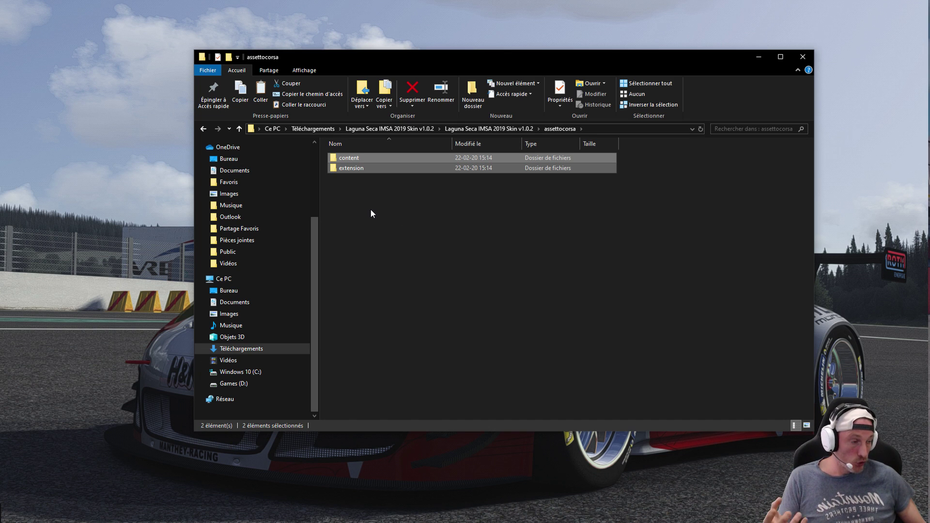
Step: Open the Spa_Revised UPDATE Fix 2.6 download down to its assettocorsa folder and select the content and system folders
click(238, 129)
click(238, 129)
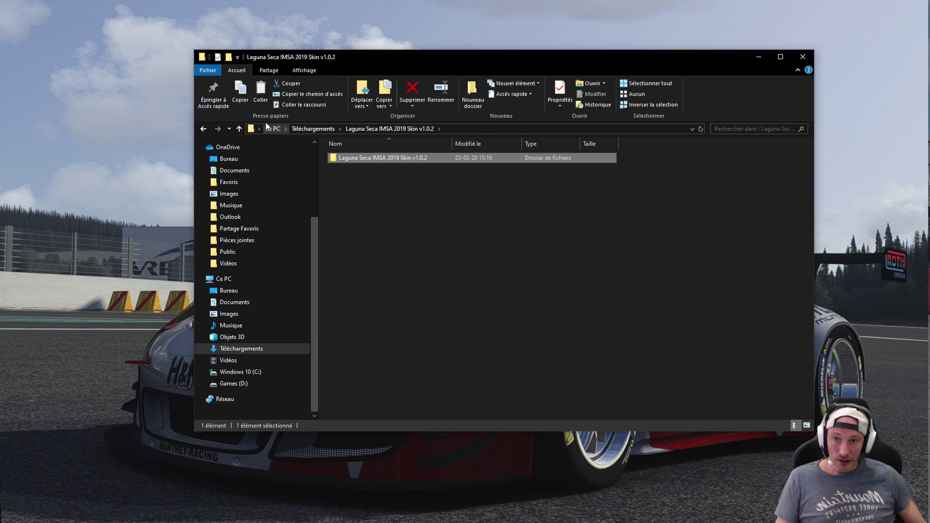
click(239, 128)
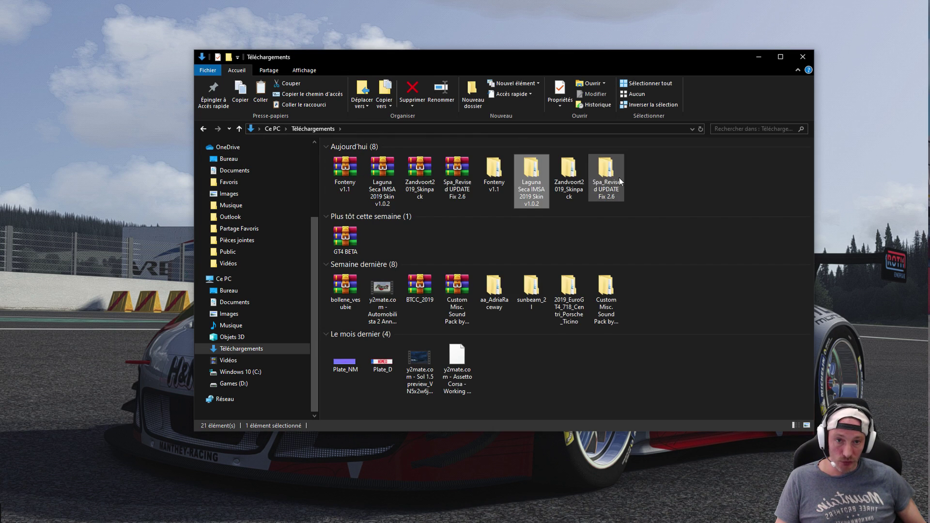
double_click(612, 176)
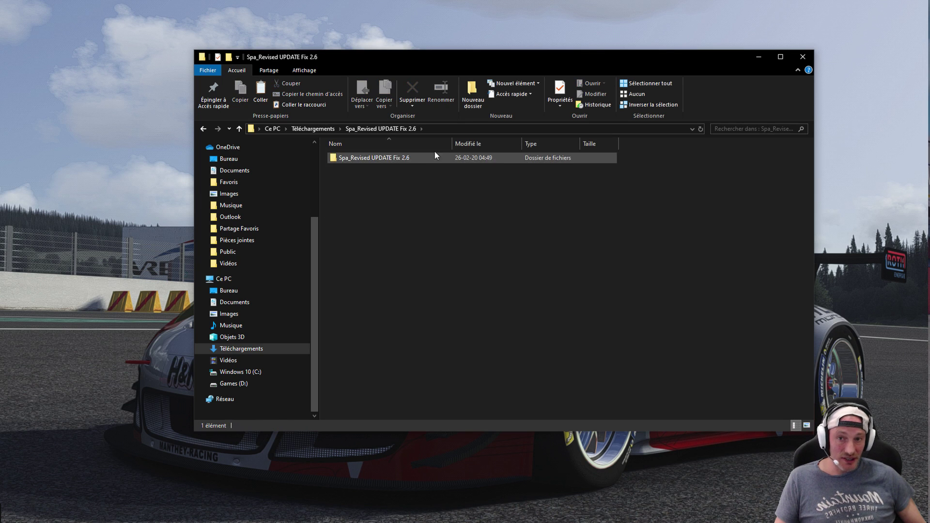
double_click(374, 158)
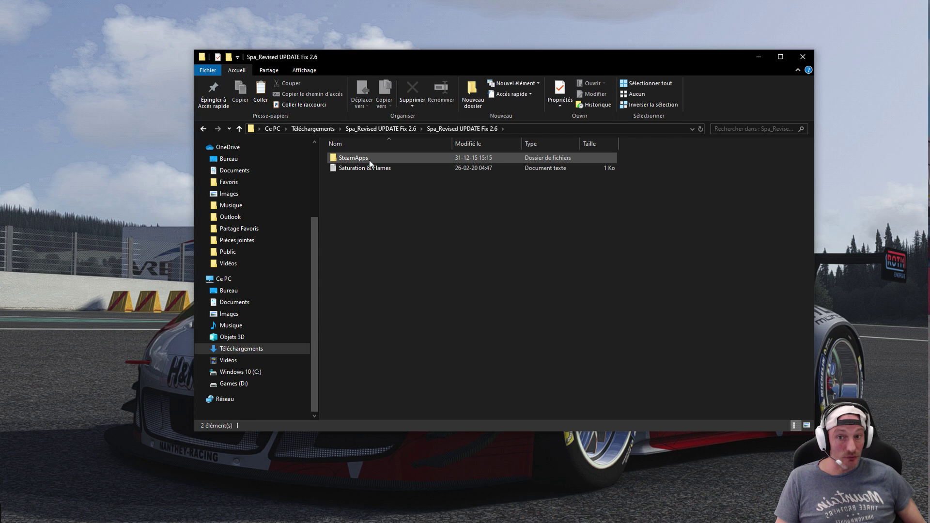
double_click(369, 160)
double_click(366, 158)
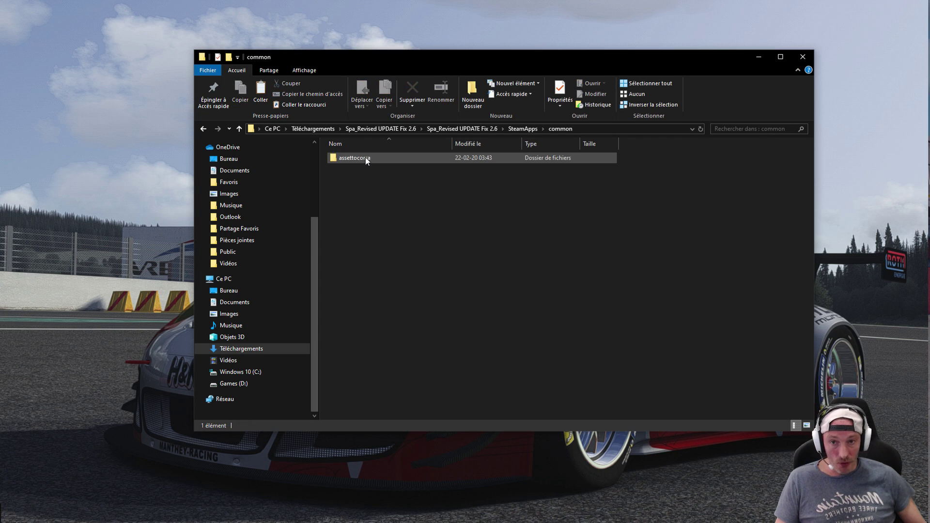
double_click(366, 158)
drag(367, 194, 345, 150)
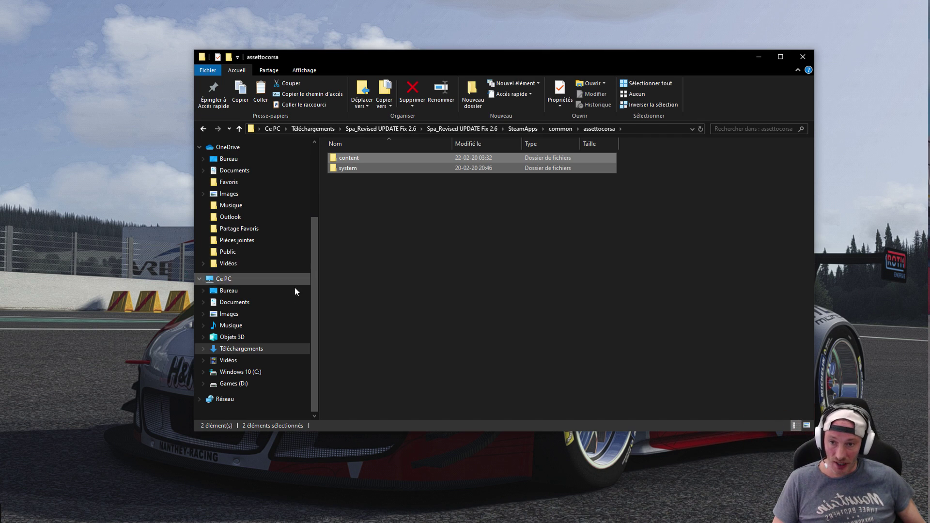
Step: Open the Games (D:) drive in a second window and browse through Jeux Steam Homed, steamapps and common to the assettocorsa folder
right_click(237, 383)
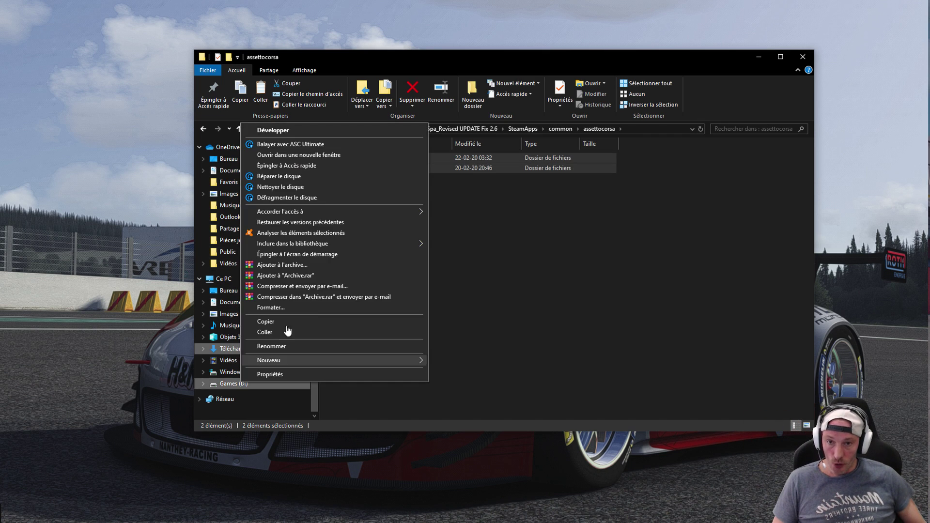
click(301, 155)
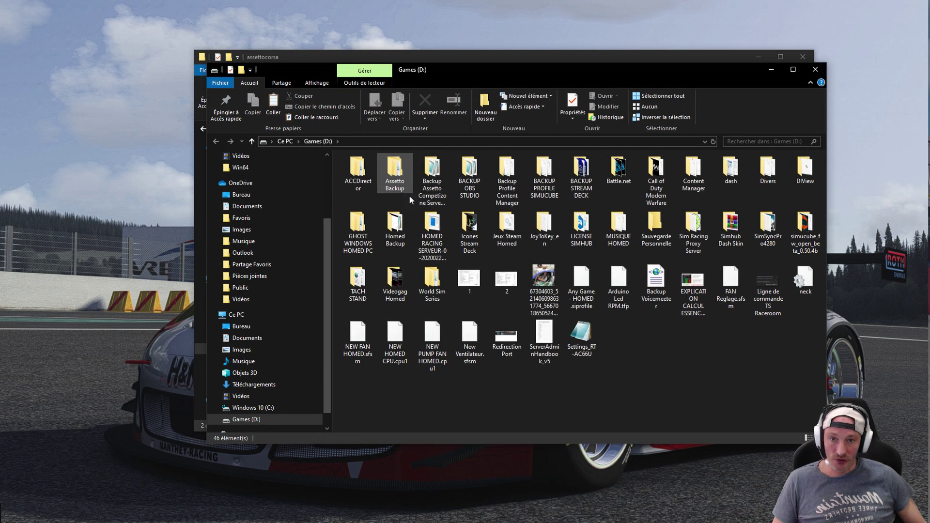
double_click(506, 227)
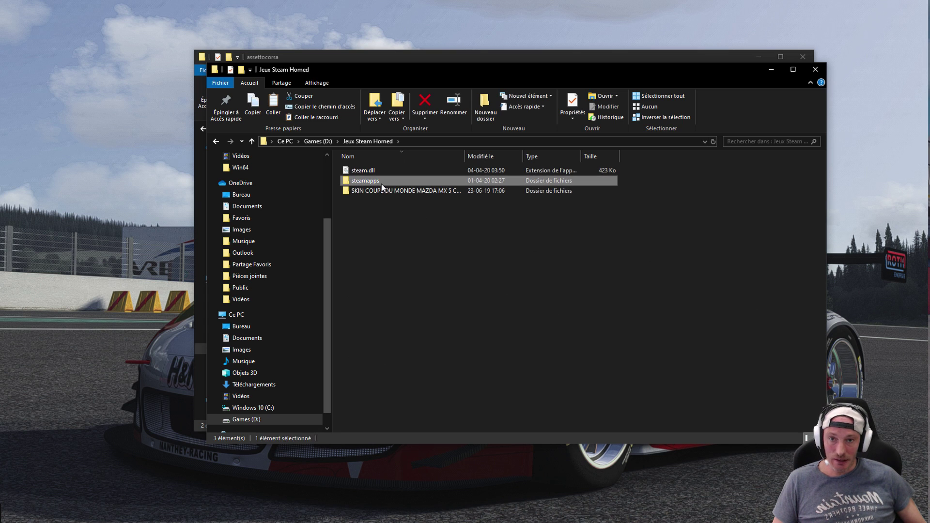
double_click(382, 183)
double_click(366, 170)
double_click(374, 181)
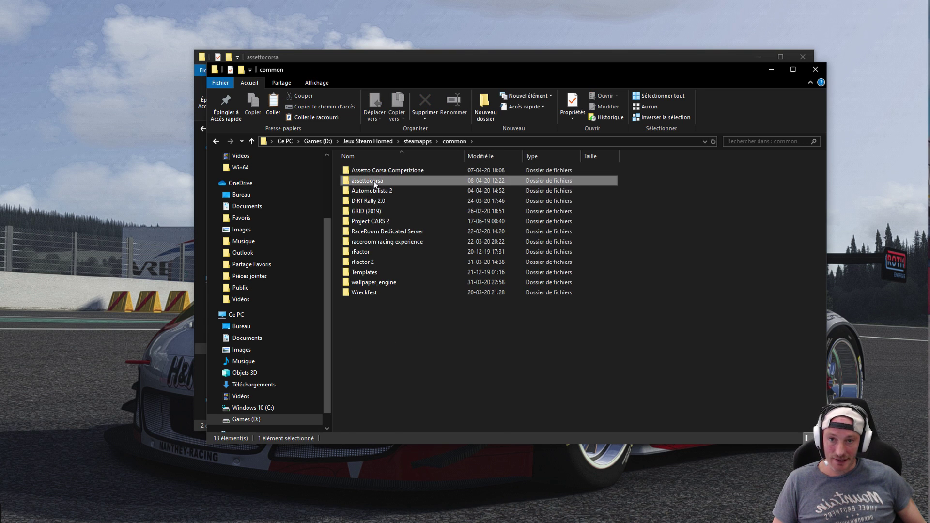
drag(517, 71, 711, 68)
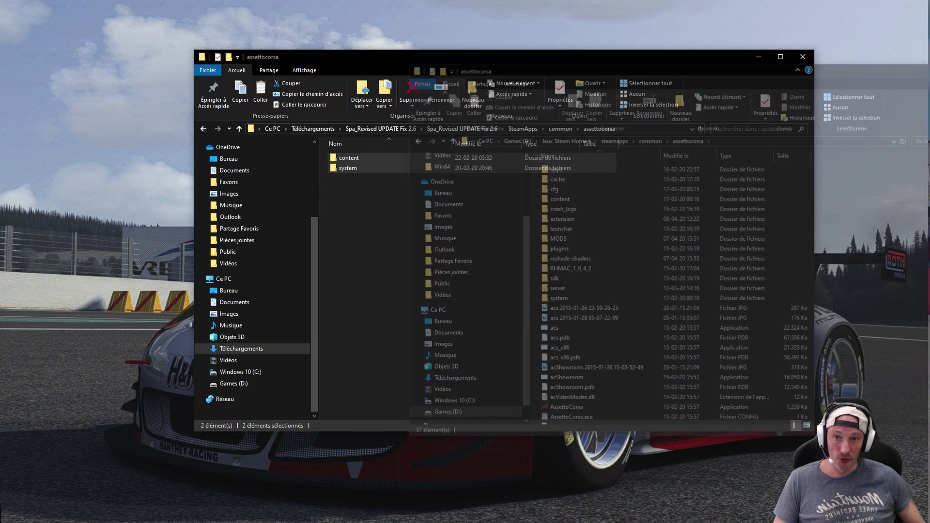
Step: Return from the Spa_Revised UPDATE Fix 2.6 mod's assettocorsa folder up to the downloads folder
click(238, 131)
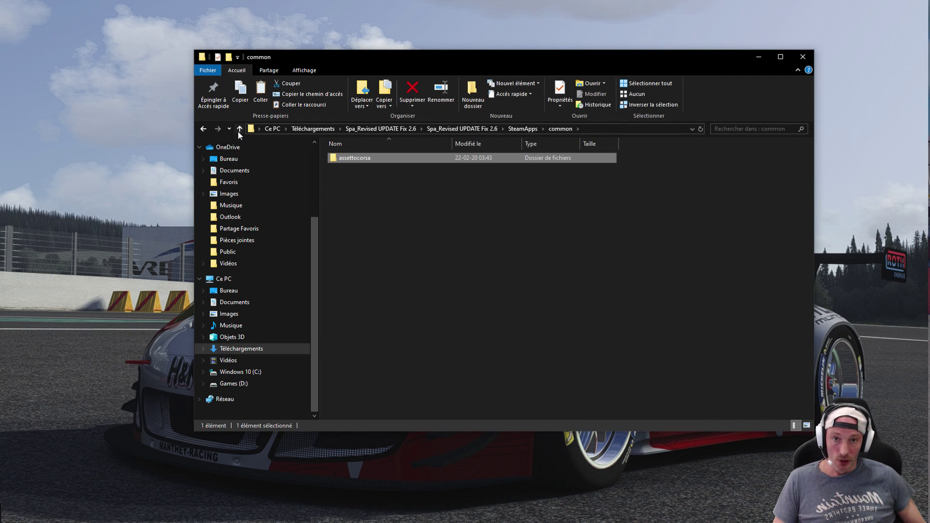
click(238, 130)
click(238, 131)
click(238, 130)
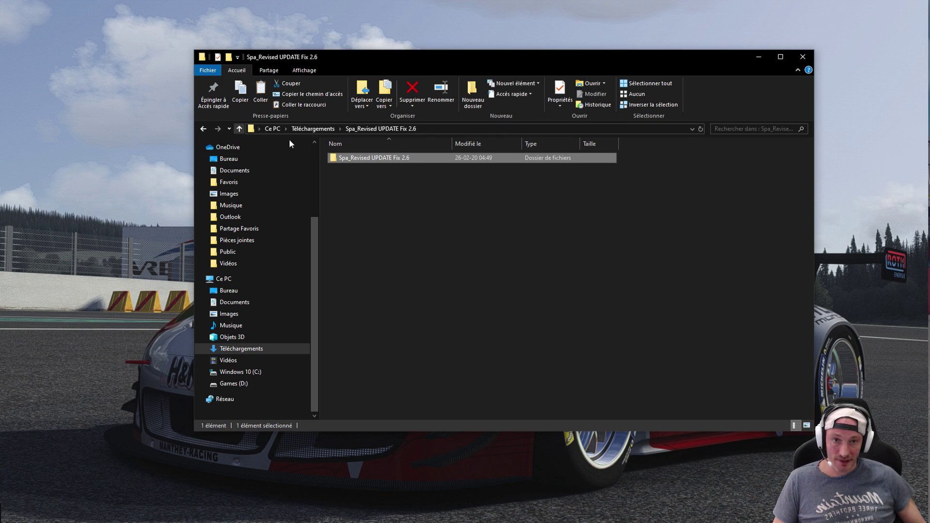
click(239, 129)
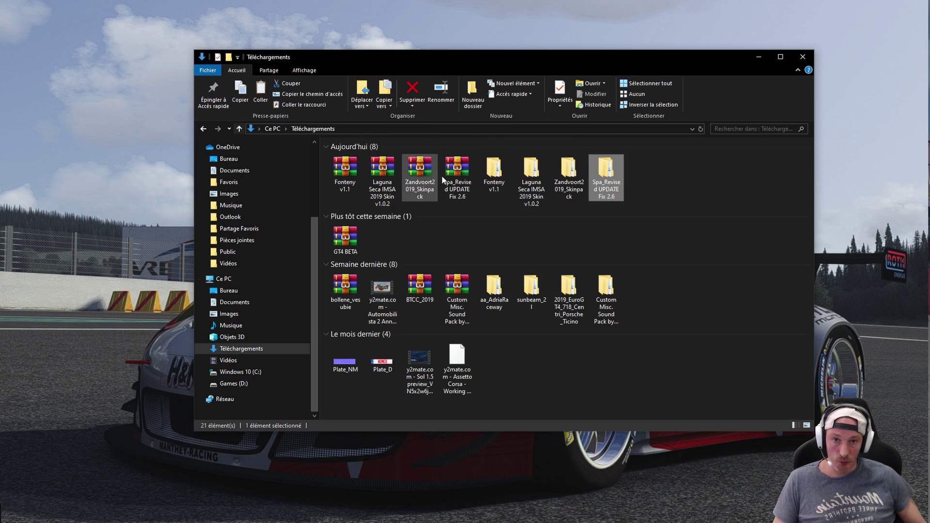
Step: Open the Zandvoort2019_Skinpack download down to its inner folder of the same name and select the content folder
click(573, 177)
double_click(573, 176)
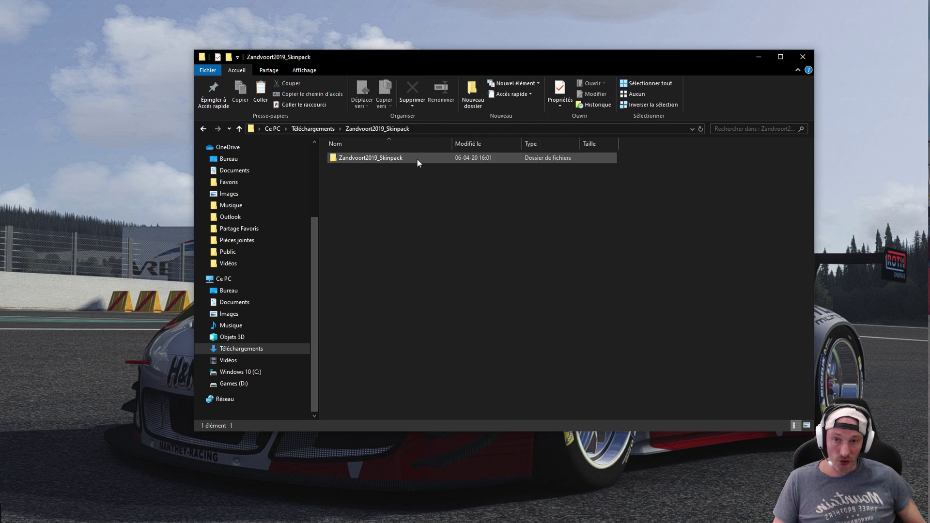
double_click(373, 160)
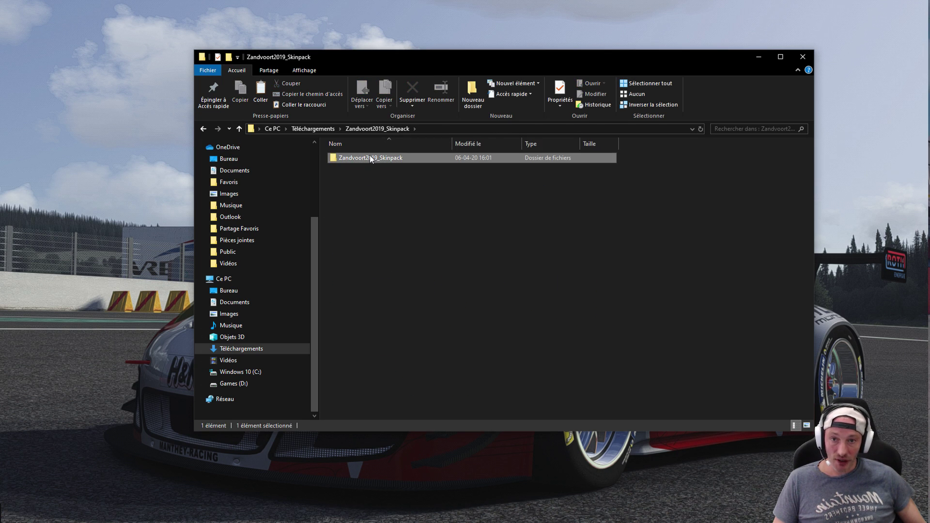
click(238, 129)
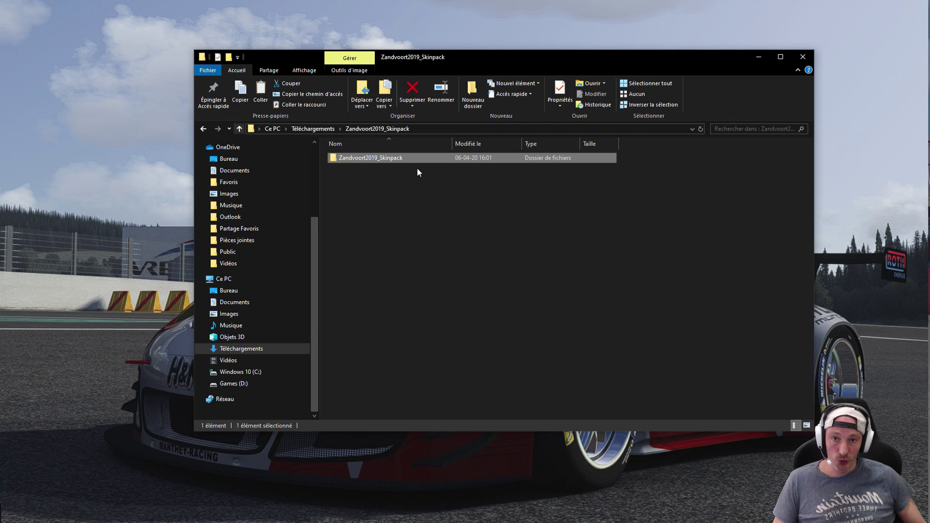
double_click(368, 157)
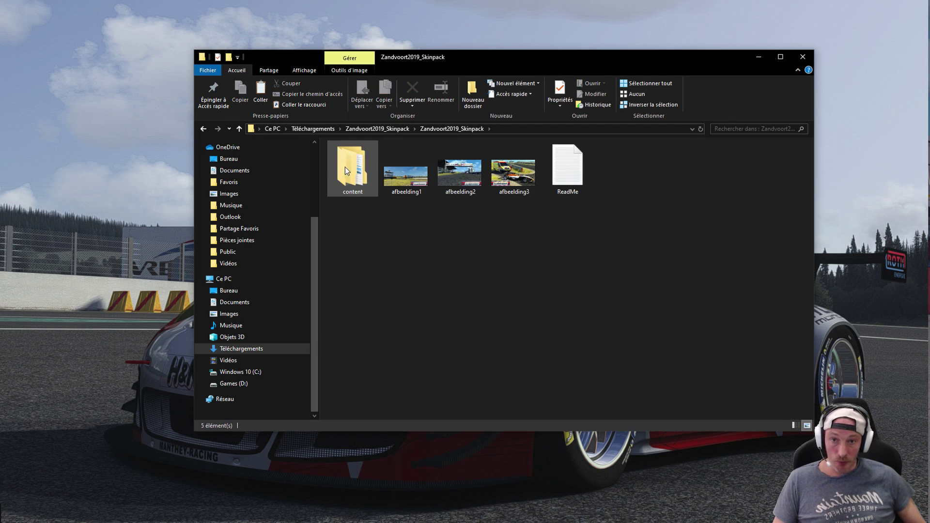
right_click(347, 167)
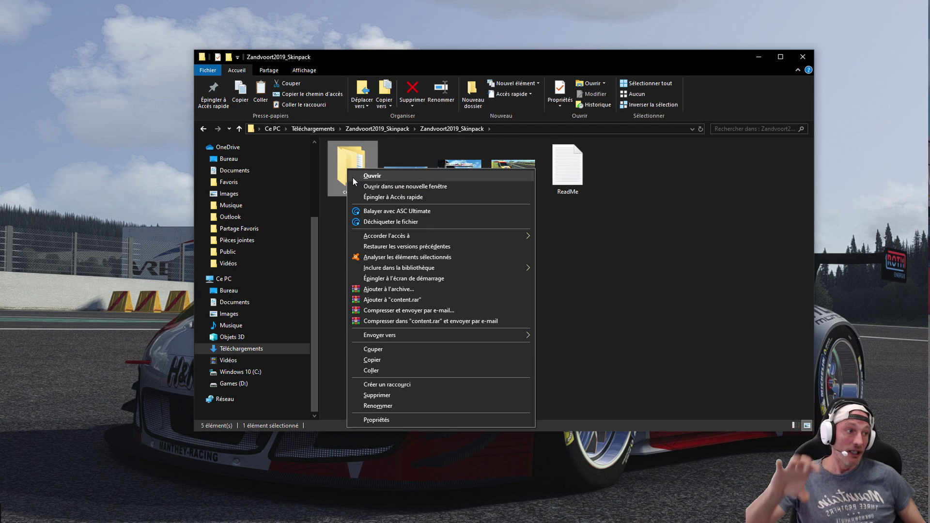
click(640, 220)
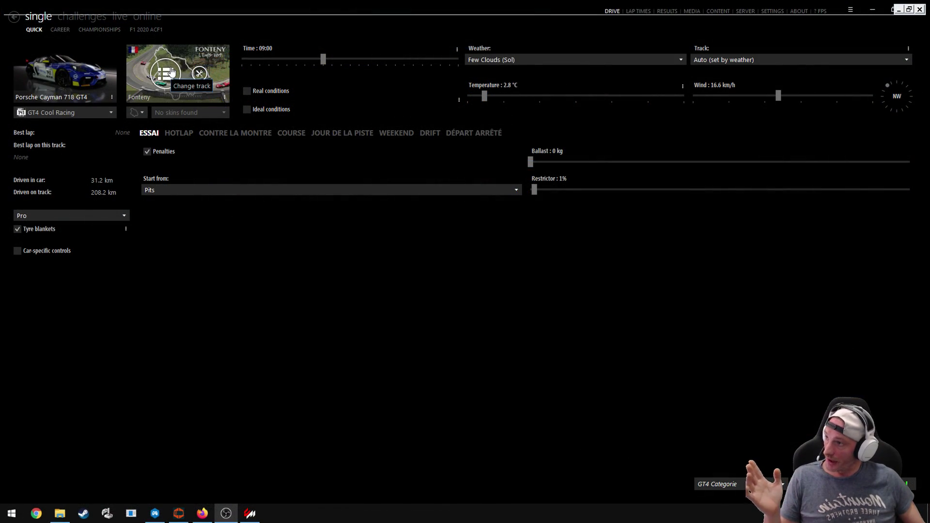
Step: In Content Manager, filter the tracks by "lag", set the track to Laguna Seca (3) and list its available skins
click(171, 71)
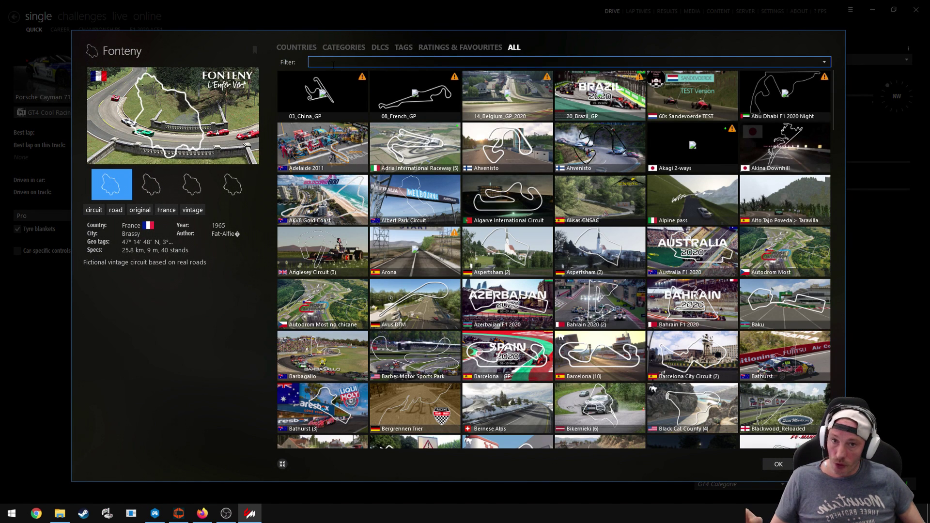
text(lag)
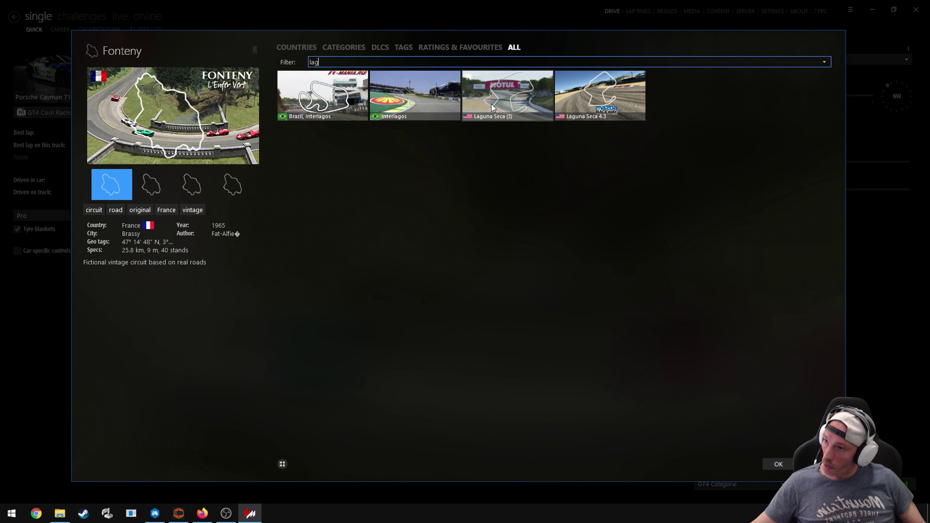
mouse_move(586, 122)
click(538, 108)
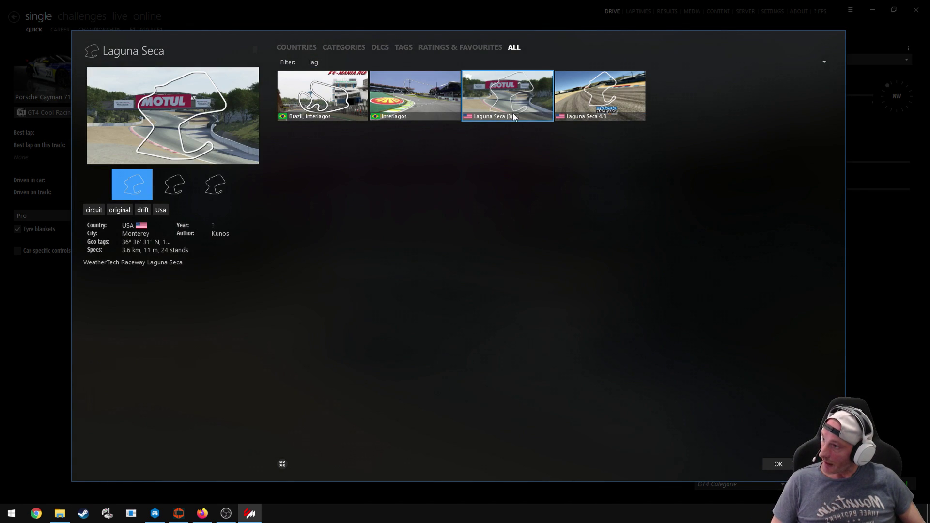
click(774, 464)
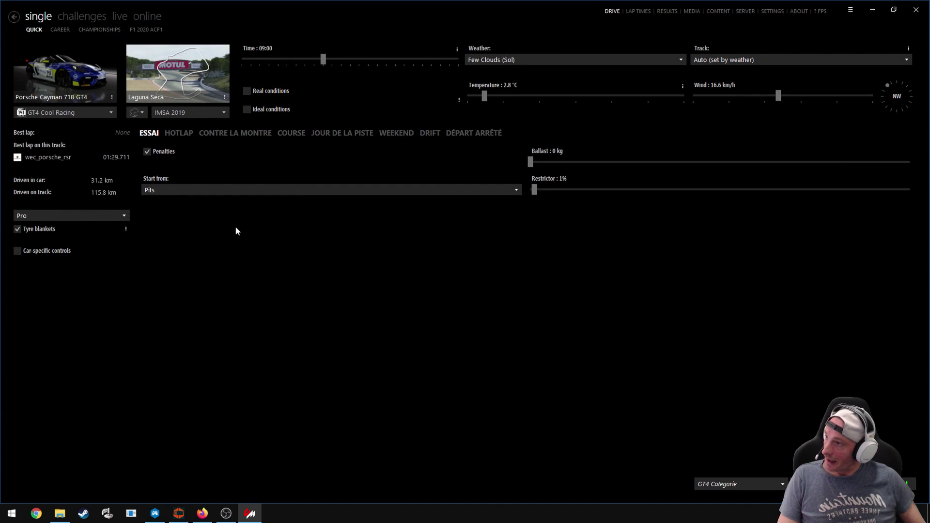
click(193, 110)
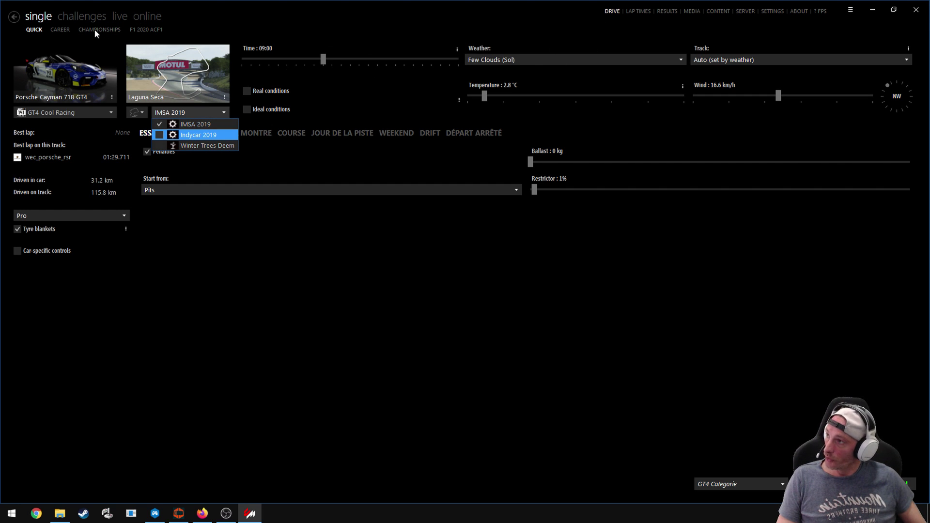
Step: Filter the track list by "zol" and change the track to the first Zolder (2) entry
click(193, 84)
text(zol)
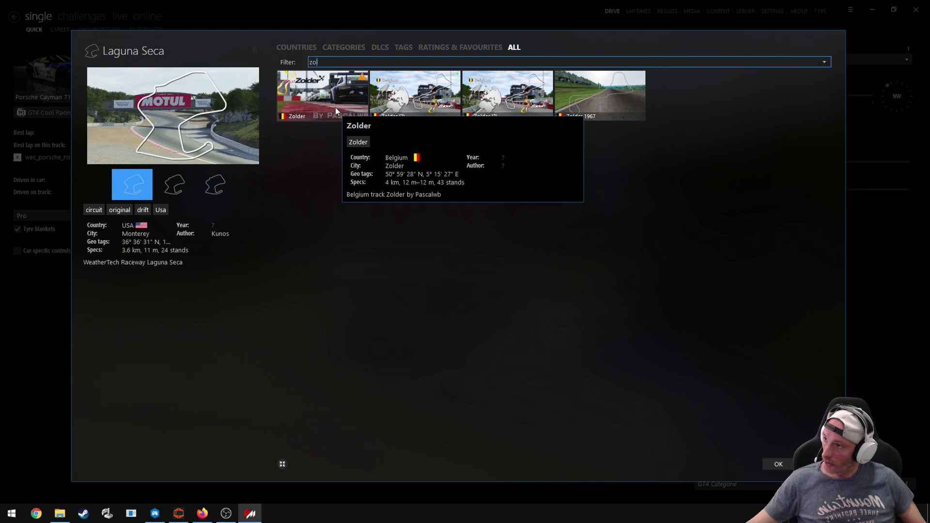
click(412, 96)
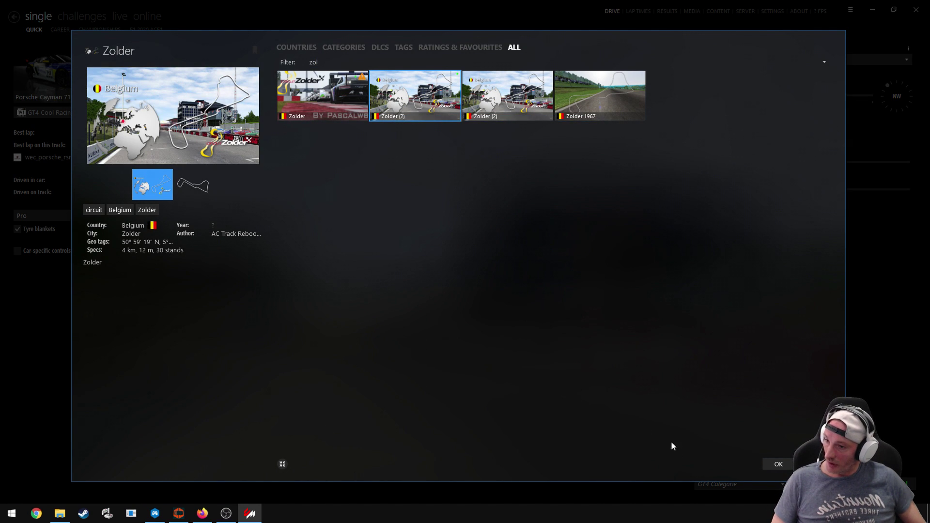
click(779, 463)
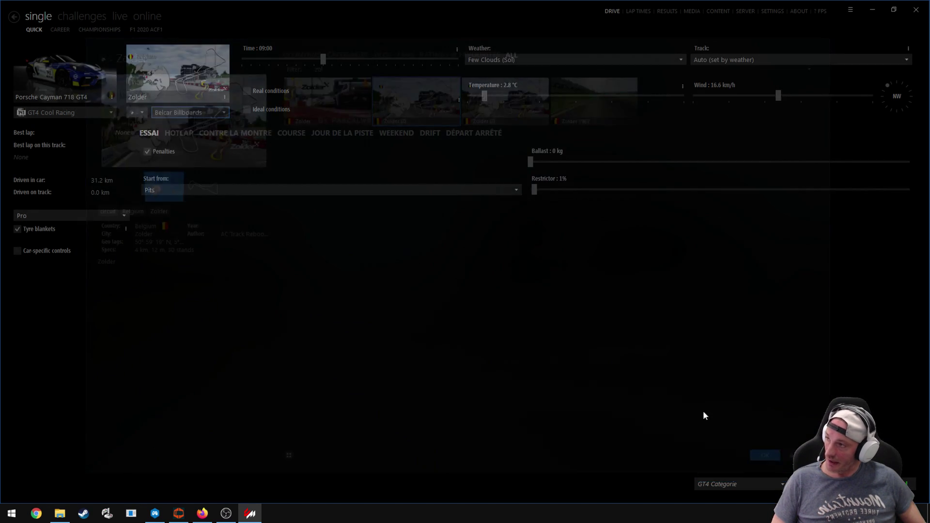
Step: Deactivate the Belcar Billboards skin for the Zolder track and activate it again
click(176, 115)
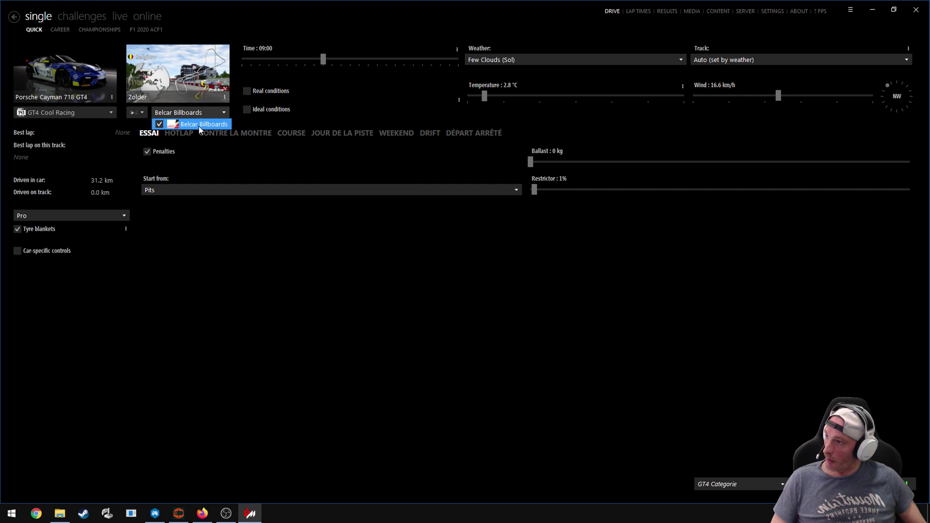
click(158, 124)
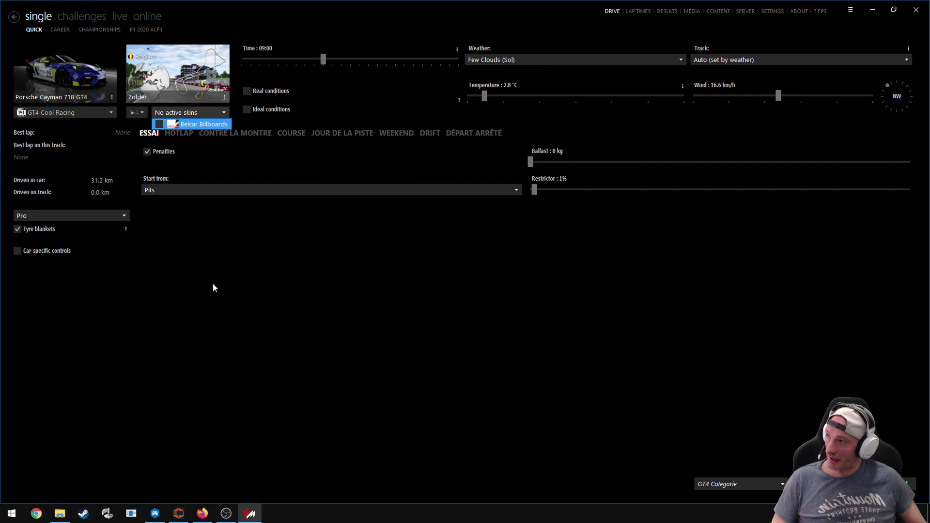
click(196, 226)
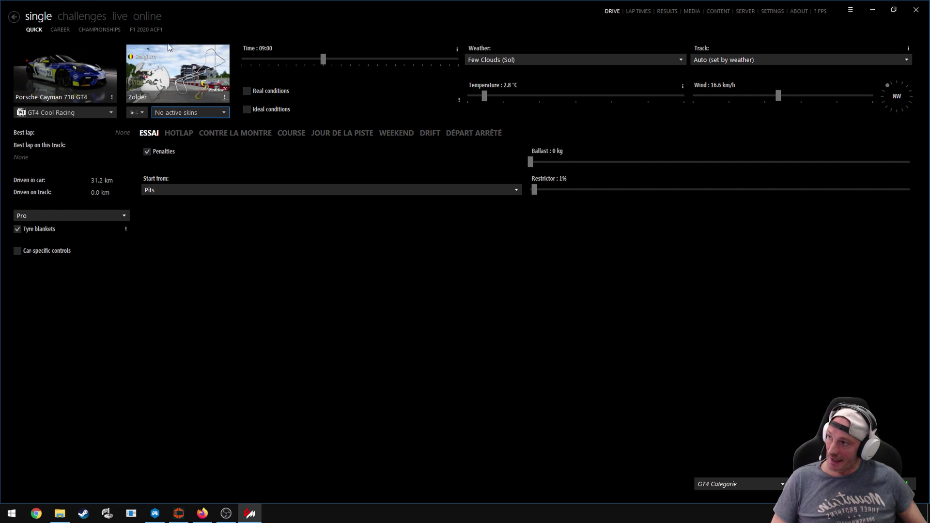
click(163, 116)
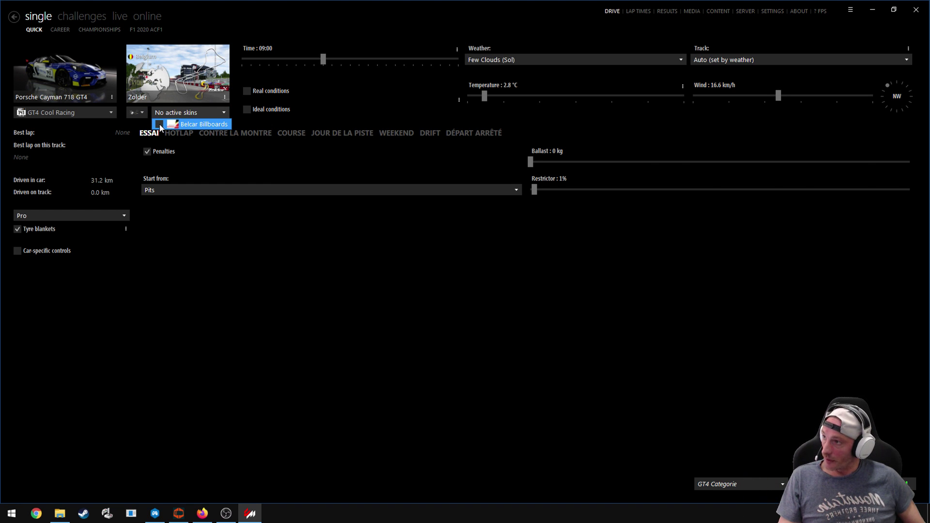
click(160, 125)
click(213, 225)
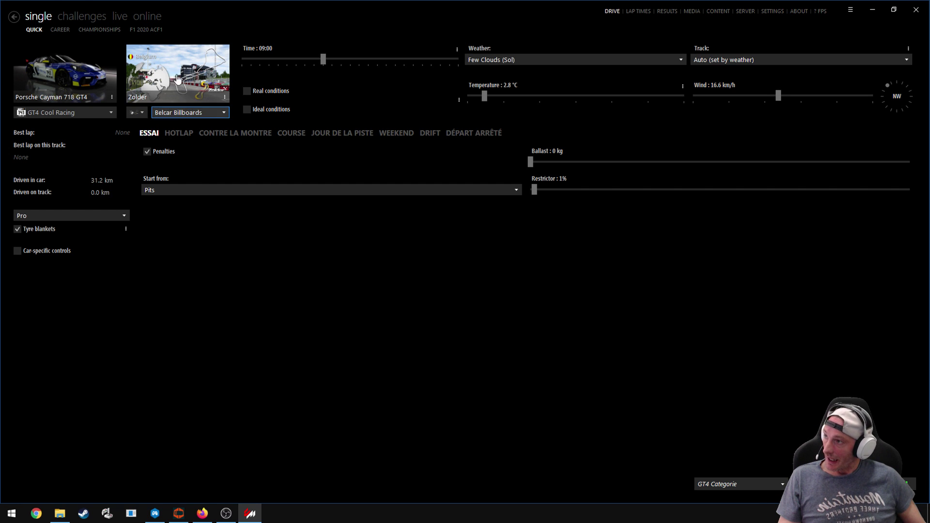